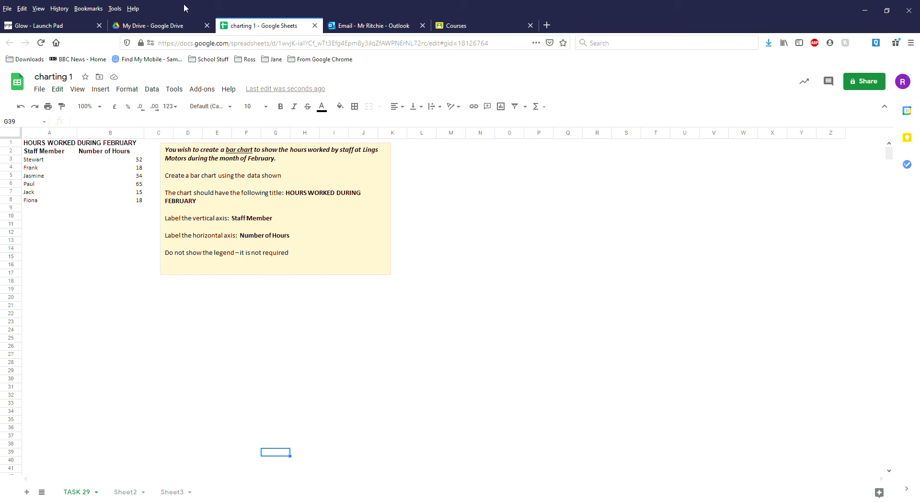
- Insert a chart based on the staff hours data in A1:B8
{"action": "left_click_drag", "start_coordinate": [46, 143], "coordinate": [127, 204]}
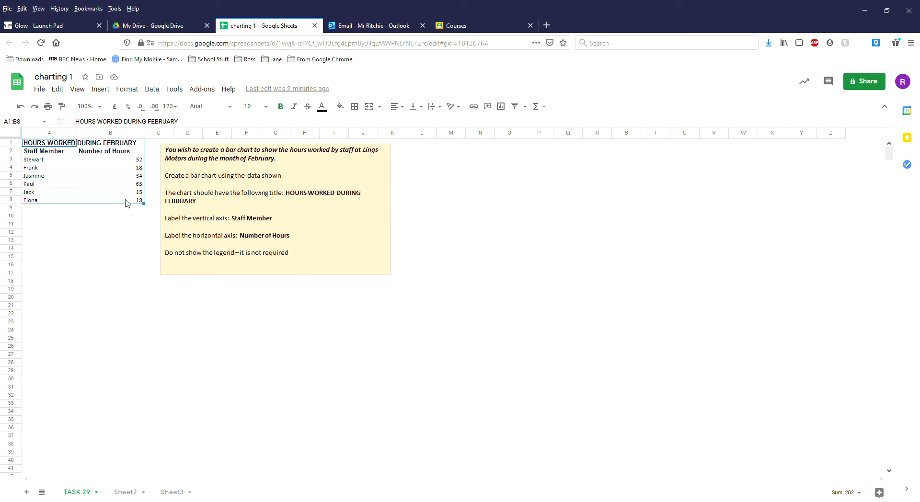
{"action": "left_click", "coordinate": [138, 264]}
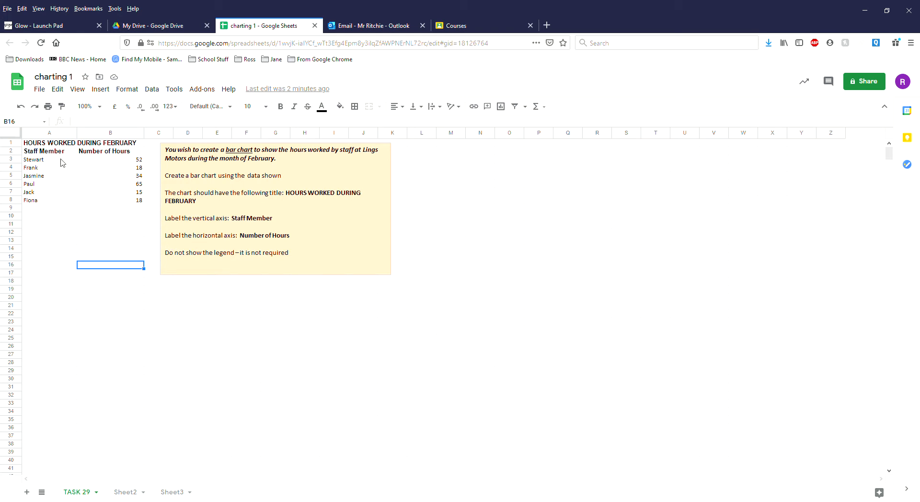
{"action": "left_click", "coordinate": [33, 146]}
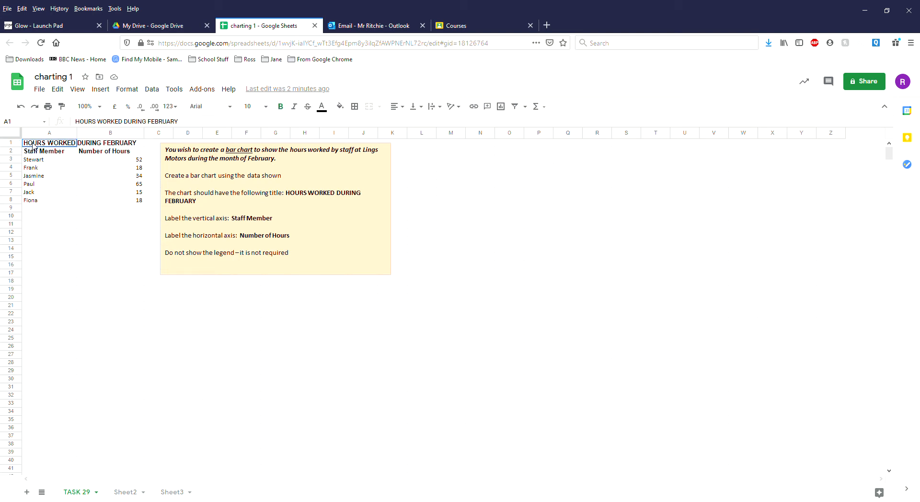
{"action": "left_click_drag", "start_coordinate": [33, 146], "coordinate": [116, 204]}
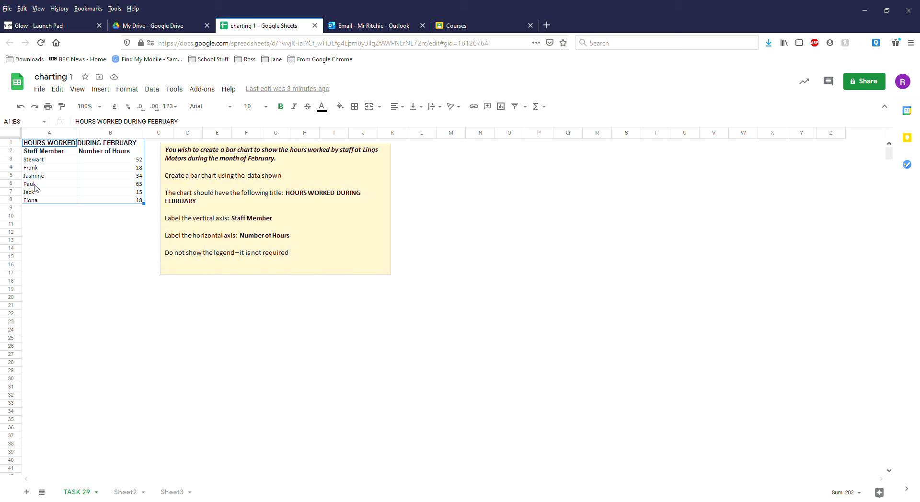
{"action": "left_click", "coordinate": [100, 90]}
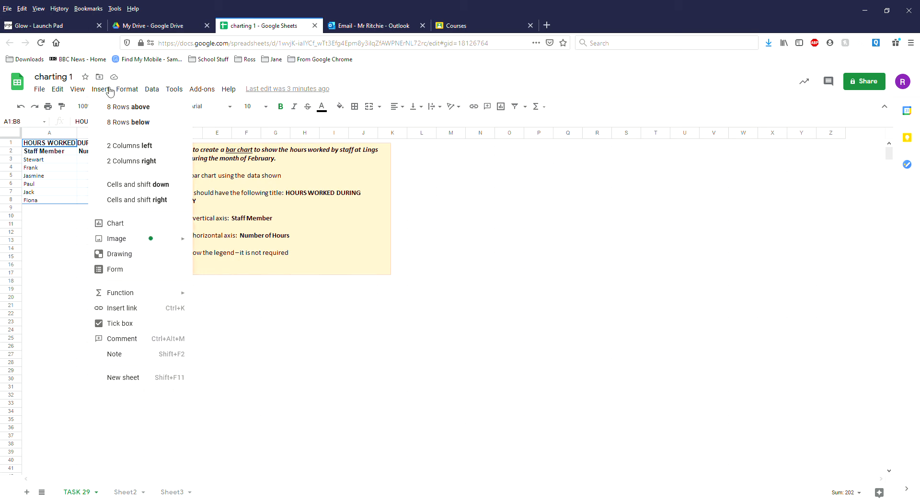
{"action": "left_click", "coordinate": [128, 228]}
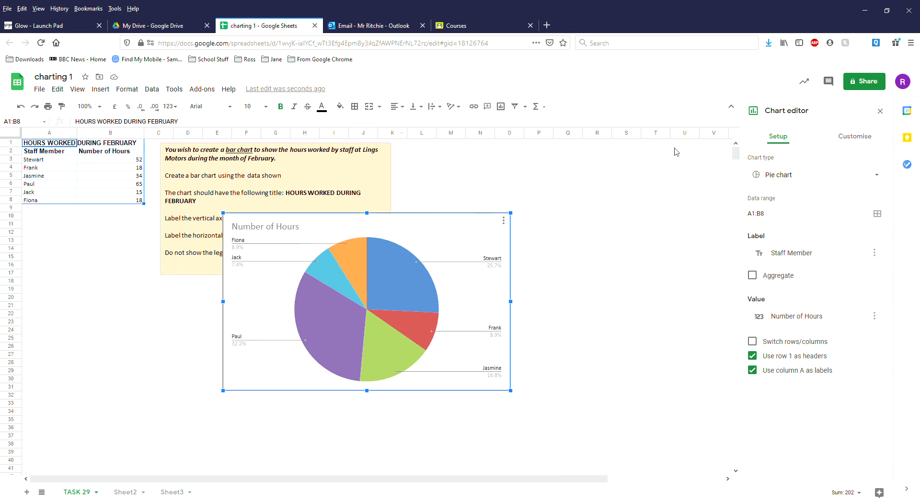
- Change the chart type to a standard Bar chart and move the chart to the empty area right of the instruction note
{"action": "left_click", "coordinate": [877, 178]}
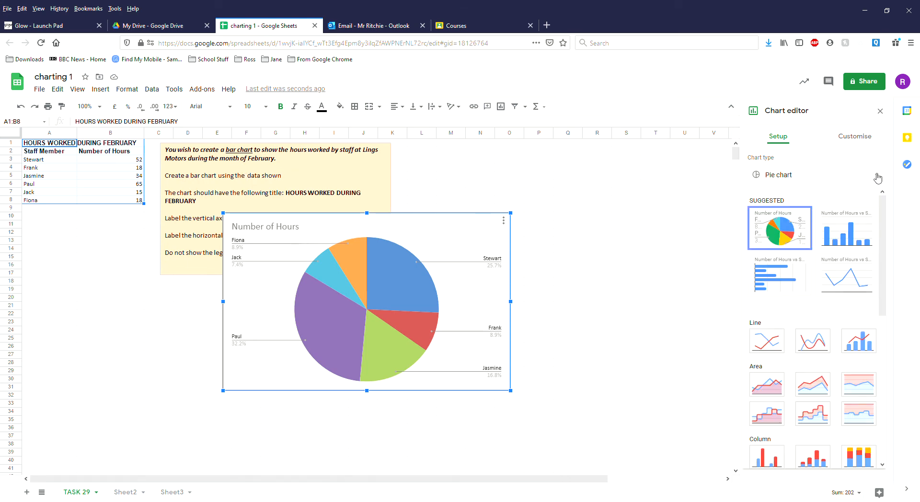
{"action": "scroll", "coordinate": [797, 301], "scroll_direction": "down", "scroll_amount": 5}
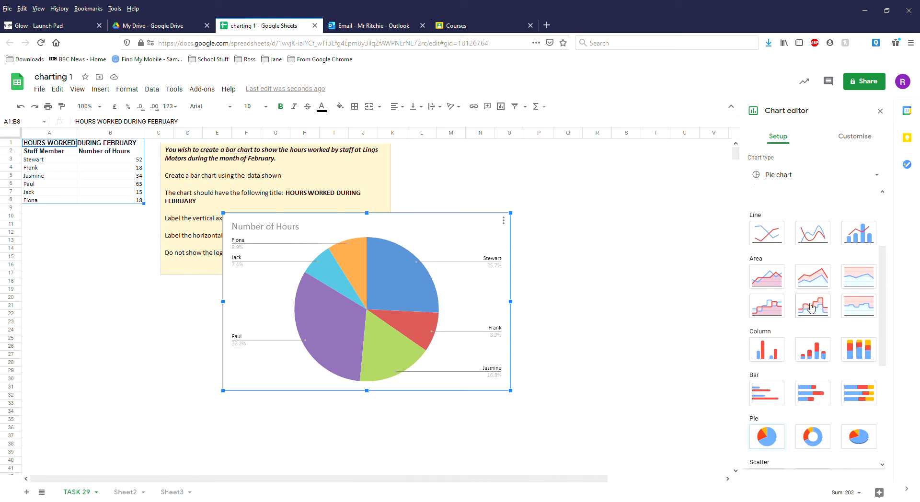
{"action": "scroll", "coordinate": [792, 298], "scroll_direction": "up", "scroll_amount": 1}
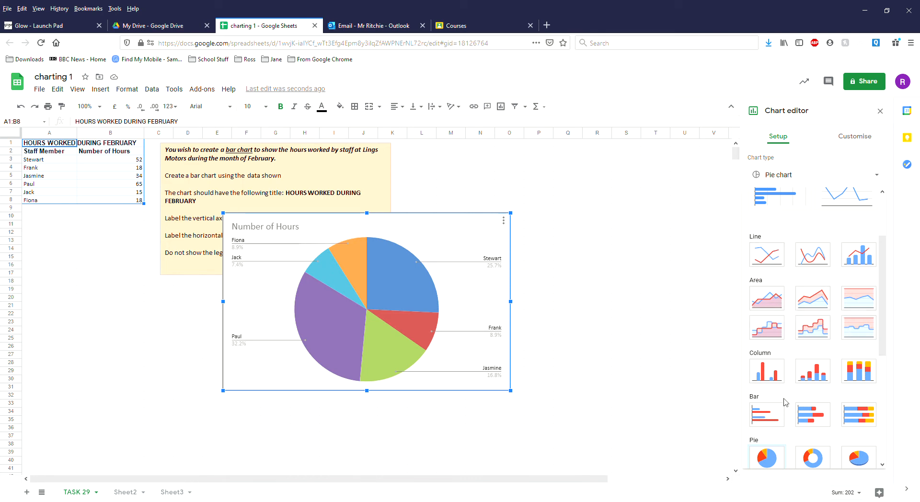
{"action": "scroll", "coordinate": [766, 412], "scroll_direction": "down", "scroll_amount": 3}
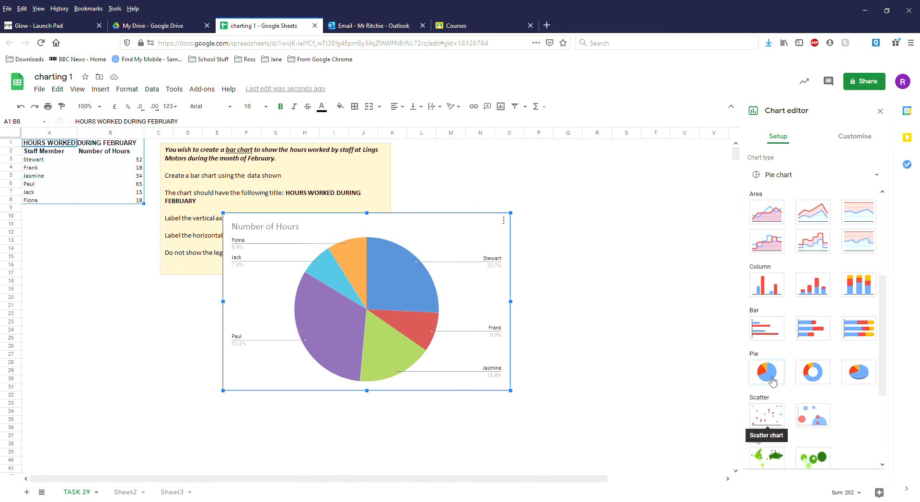
{"action": "scroll", "coordinate": [853, 369], "scroll_direction": "down", "scroll_amount": 3}
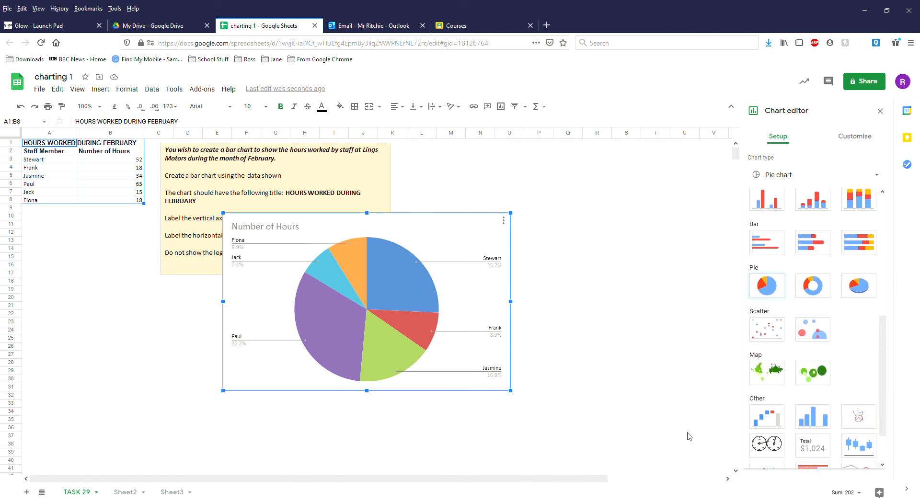
{"action": "scroll", "coordinate": [842, 409], "scroll_direction": "down", "scroll_amount": 2}
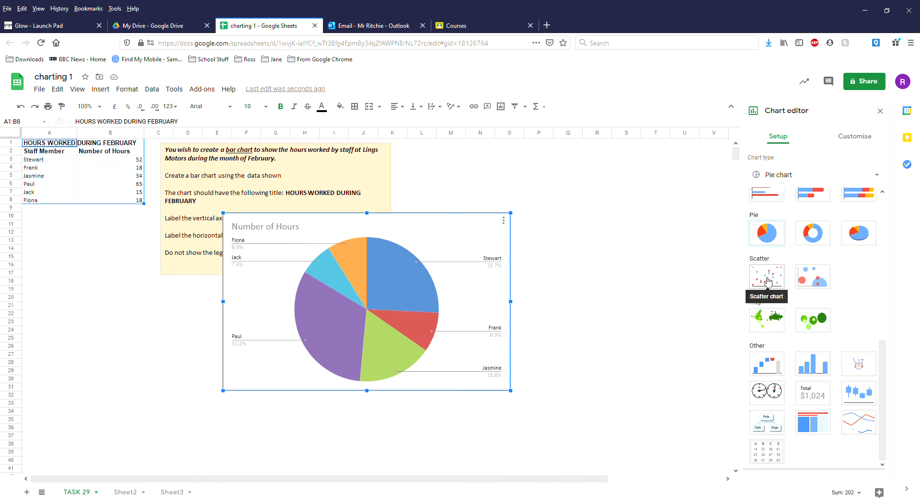
{"action": "scroll", "coordinate": [803, 283], "scroll_direction": "up", "scroll_amount": 2}
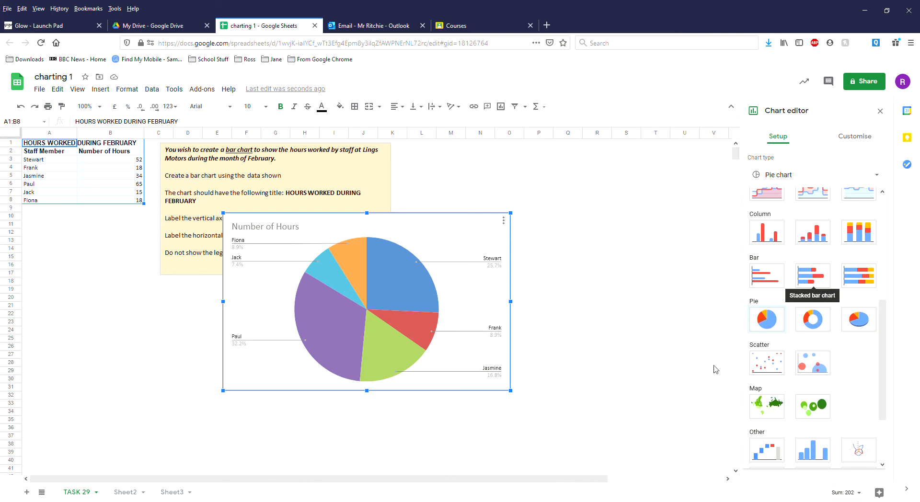
{"action": "scroll", "coordinate": [761, 307], "scroll_direction": "up", "scroll_amount": 4}
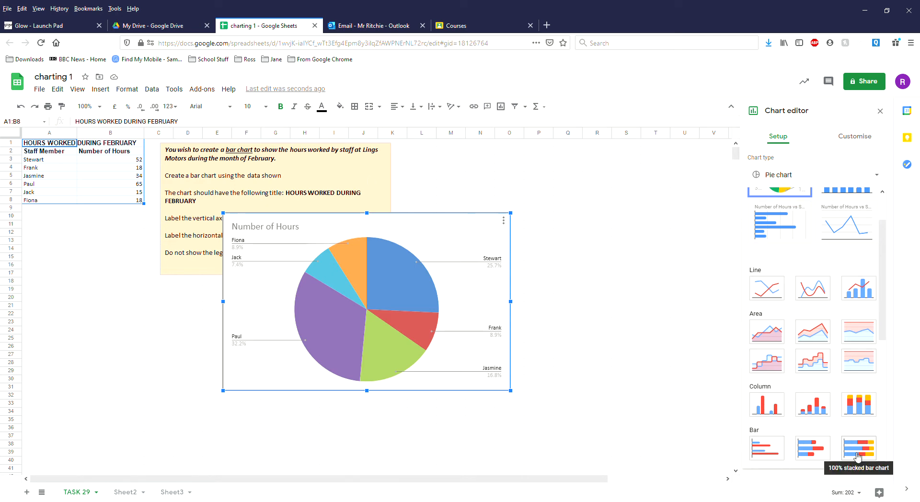
{"action": "left_click", "coordinate": [767, 449]}
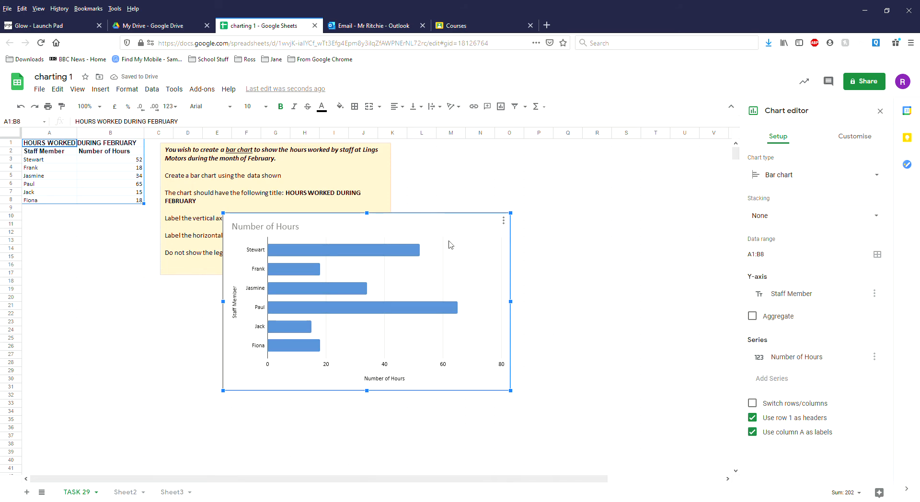
{"action": "left_click_drag", "start_coordinate": [435, 236], "coordinate": [584, 183]}
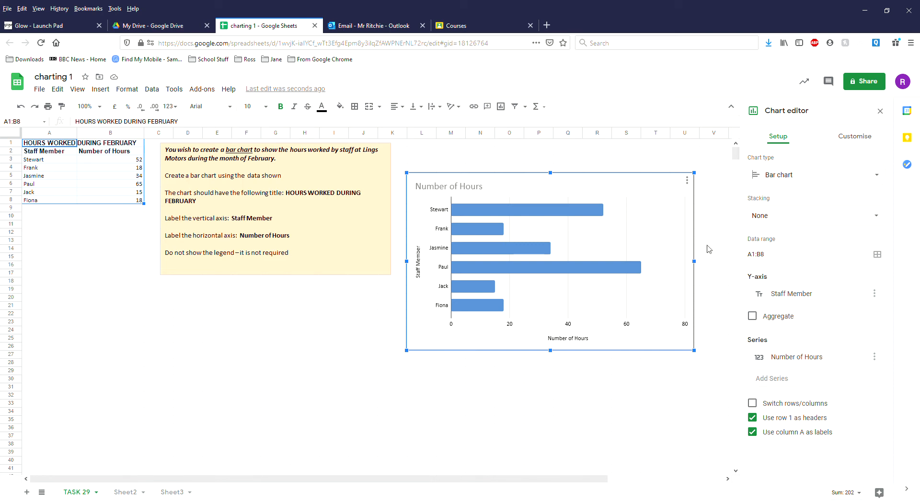
- Set the chart title to "HOURS WORKED DURING FEBRUARY"
{"action": "left_click", "coordinate": [854, 138]}
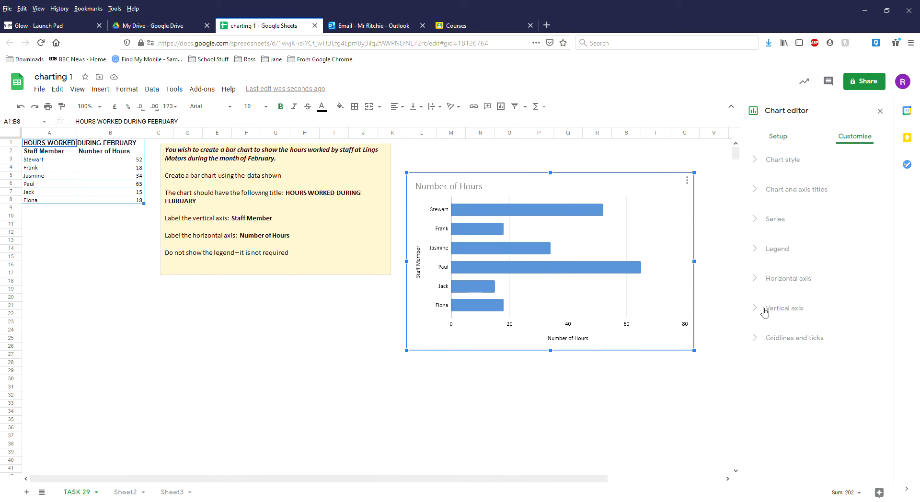
{"action": "left_click", "coordinate": [758, 194]}
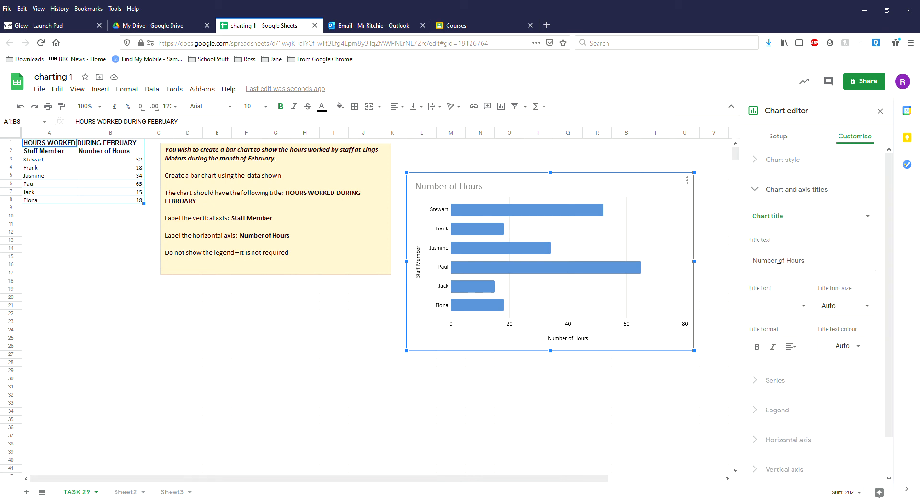
{"action": "left_click", "coordinate": [761, 263]}
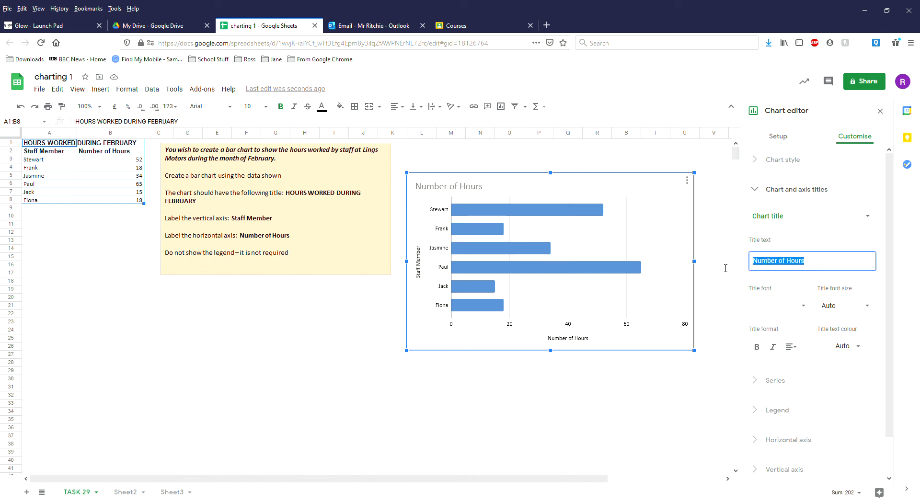
{"action": "type", "text": "HOU"}
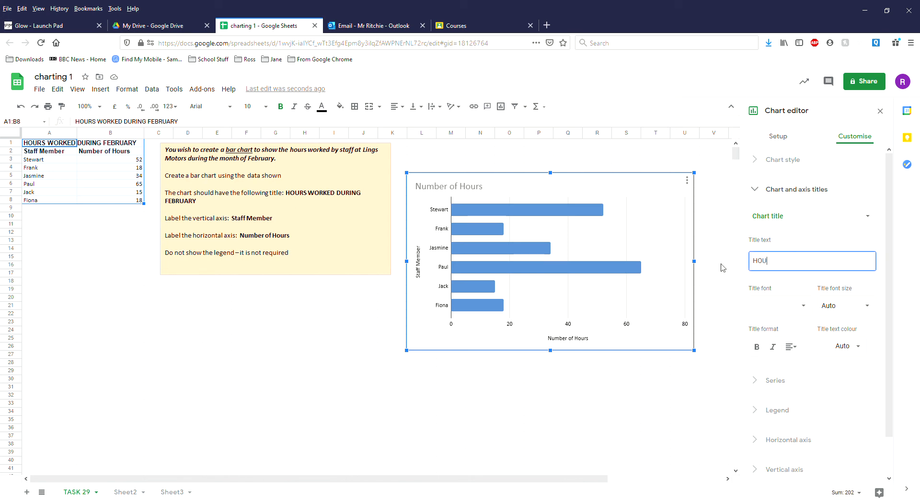
{"action": "type", "text": "RS WORKED DURING FEBRUARY"}
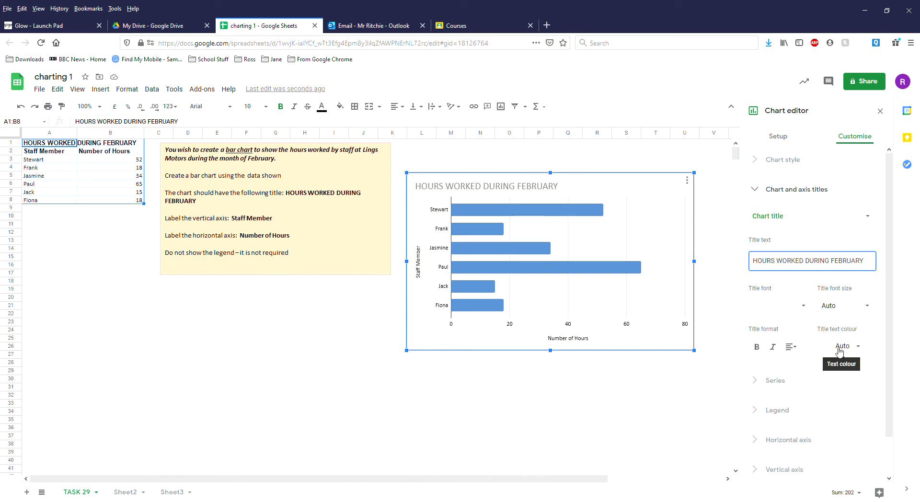
{"action": "left_click", "coordinate": [761, 189]}
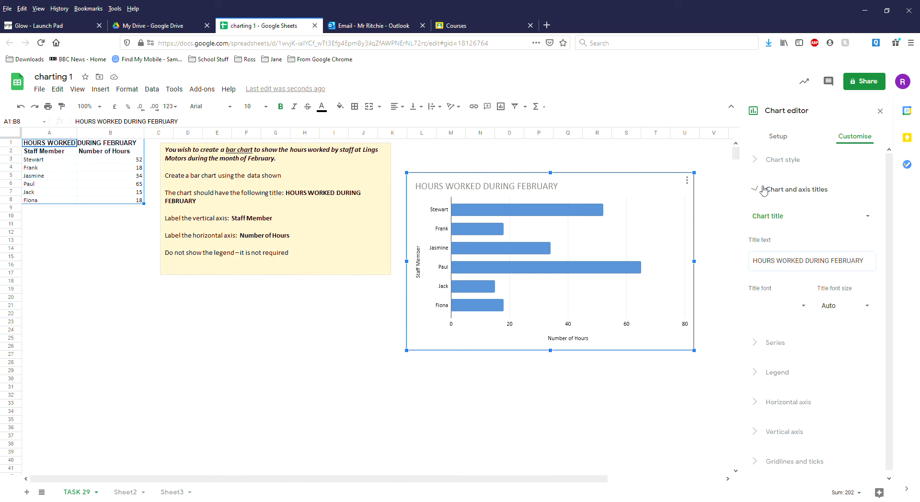
- Turn on the 3D chart style for the bar chart
{"action": "left_click", "coordinate": [760, 163]}
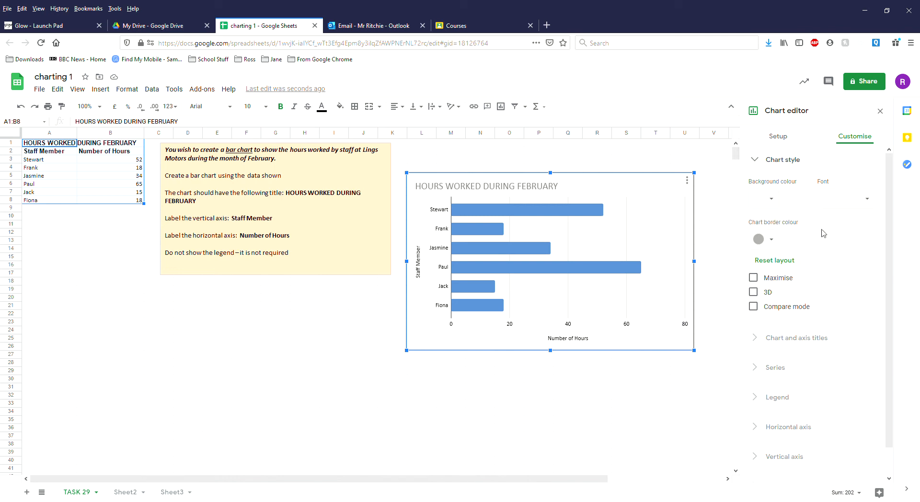
{"action": "left_click", "coordinate": [761, 293]}
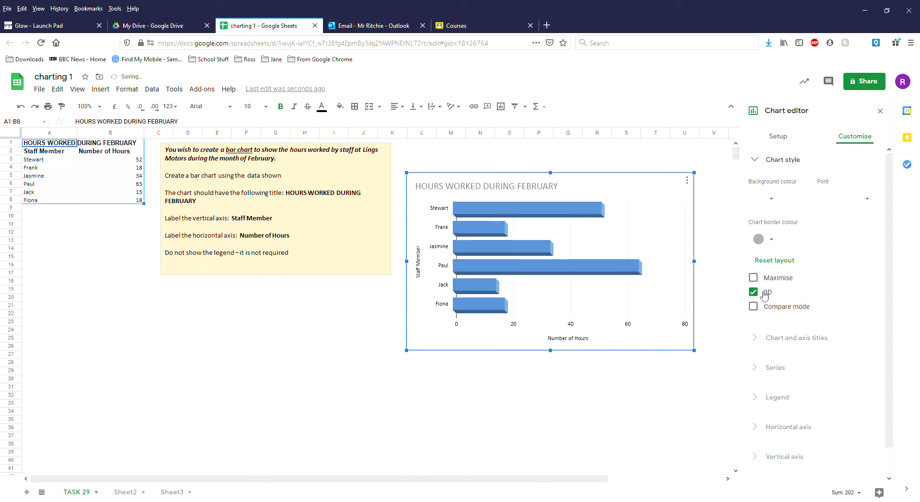
{"action": "left_click", "coordinate": [763, 294]}
{"action": "left_click", "coordinate": [757, 293]}
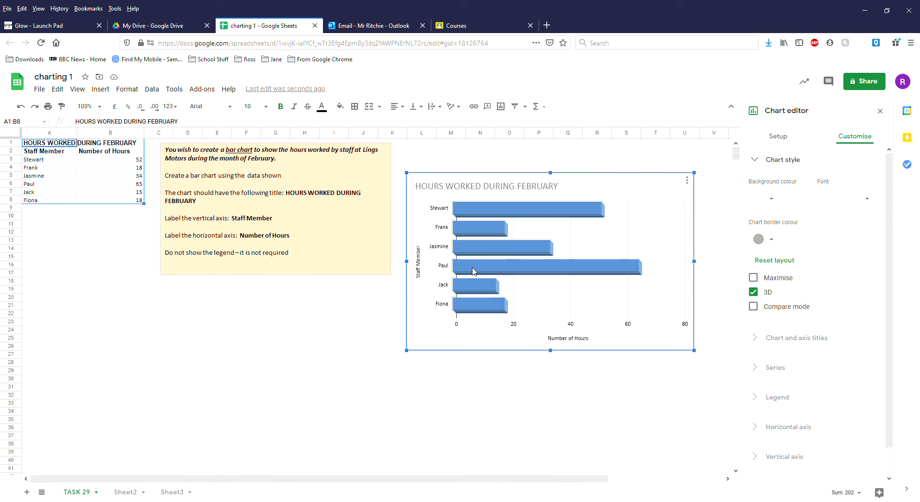
- Examine the horizontal axis settings and check the horizontal and vertical axis titles against the instruction note
{"action": "left_click", "coordinate": [780, 428]}
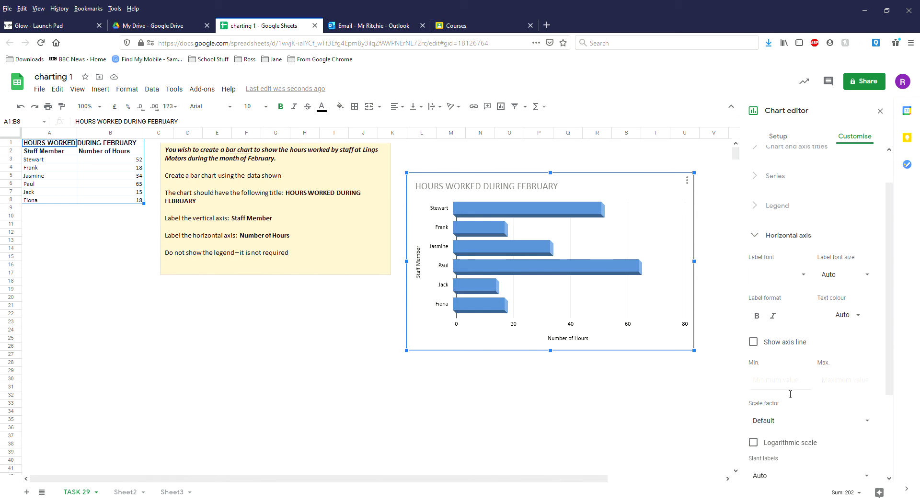
{"action": "scroll", "coordinate": [805, 405], "scroll_direction": "down", "scroll_amount": 3}
{"action": "scroll", "coordinate": [795, 345], "scroll_direction": "up", "scroll_amount": 3}
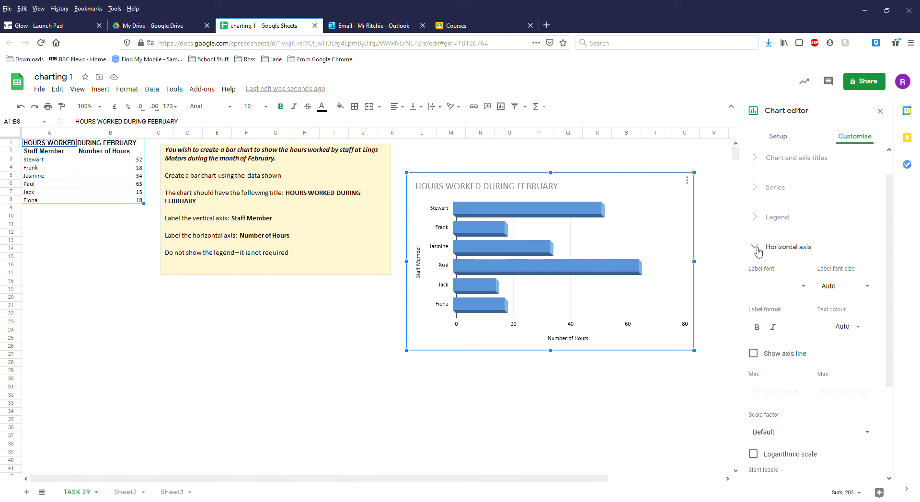
{"action": "left_click", "coordinate": [756, 250]}
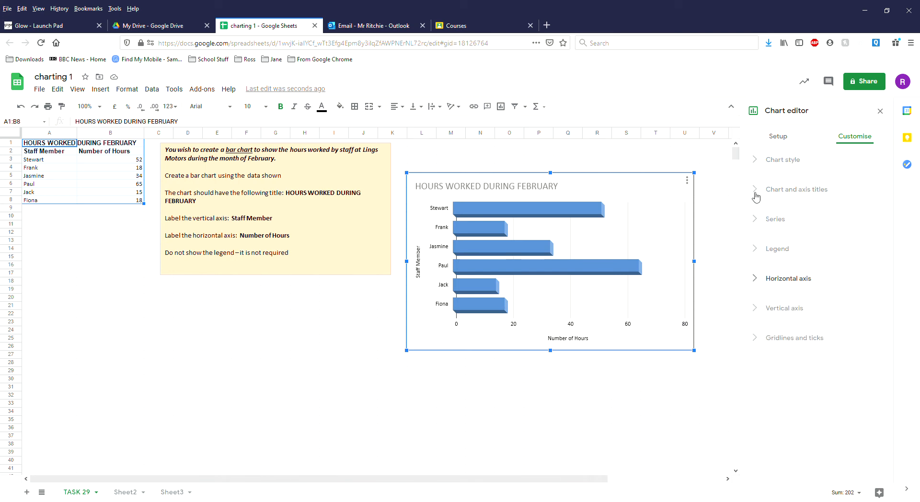
{"action": "left_click", "coordinate": [781, 191]}
{"action": "left_click", "coordinate": [802, 221]}
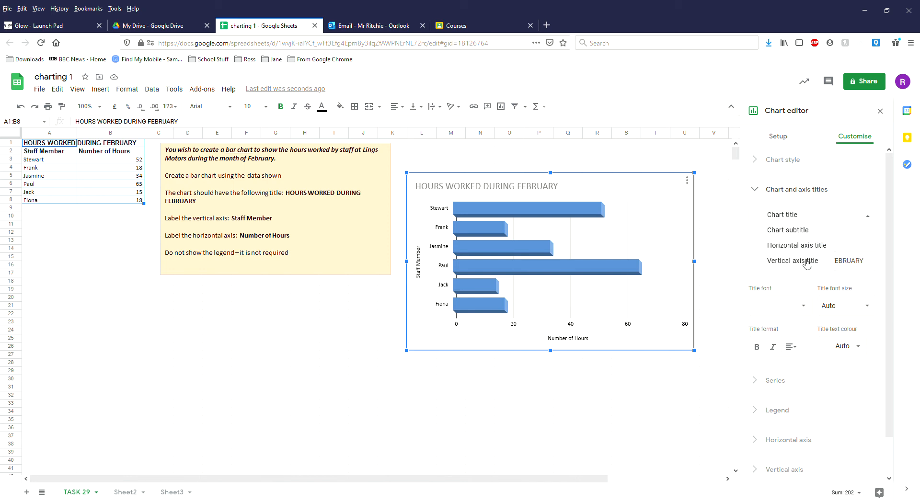
{"action": "left_click", "coordinate": [805, 246]}
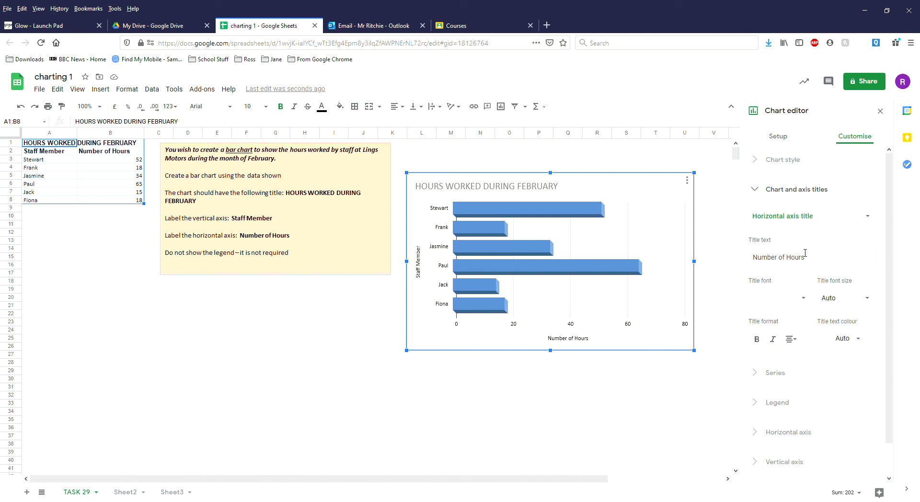
{"action": "left_click", "coordinate": [817, 218]}
{"action": "left_click", "coordinate": [803, 230]}
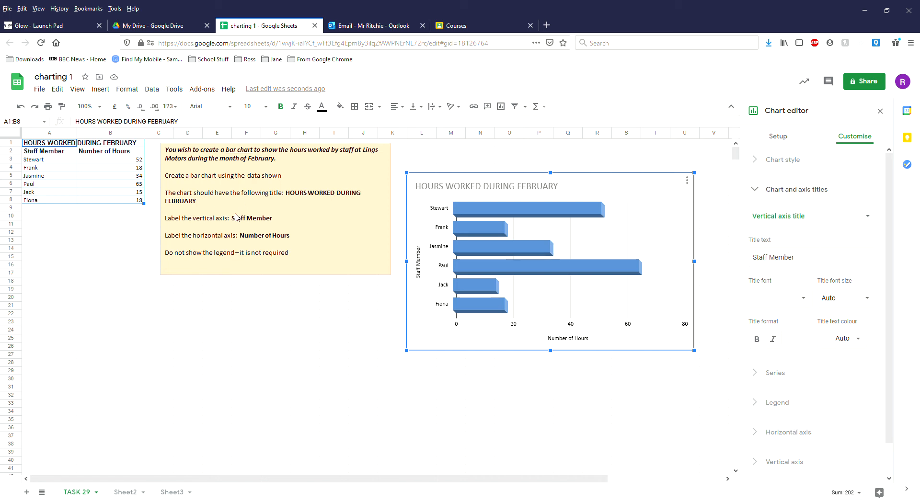
- Set the chart's legend position to Bottom
{"action": "left_click", "coordinate": [758, 407]}
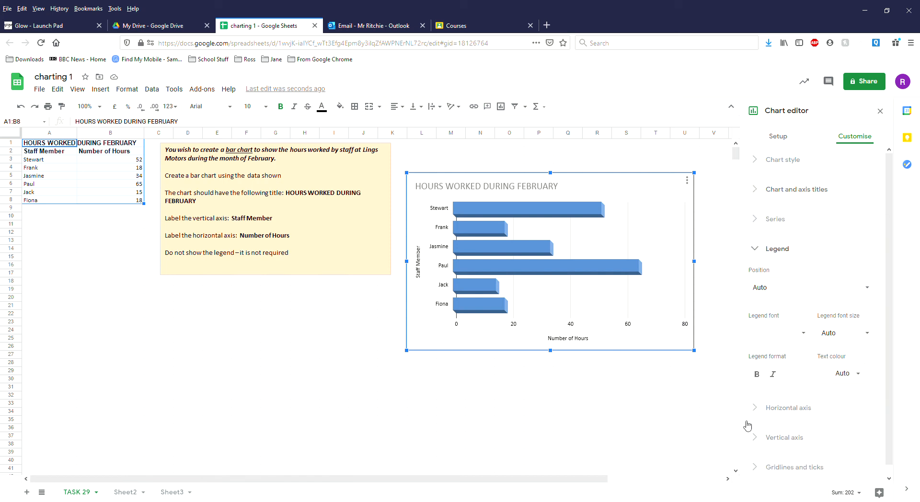
{"action": "left_click", "coordinate": [870, 293]}
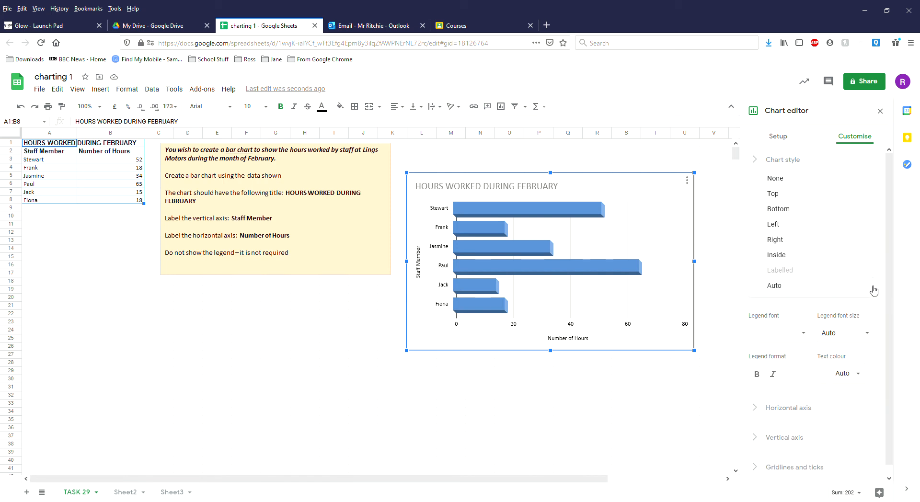
{"action": "left_click", "coordinate": [793, 207]}
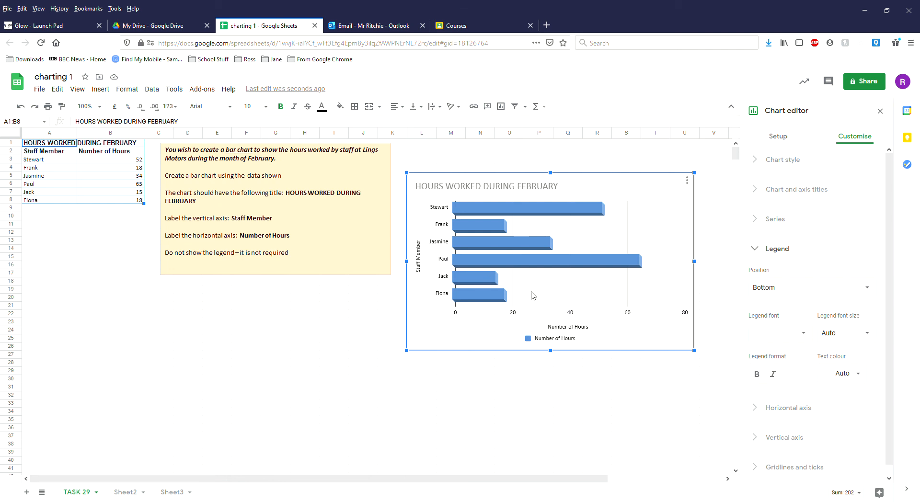
- Remove the legend from the bar chart by setting its position to None
{"action": "left_click", "coordinate": [861, 289]}
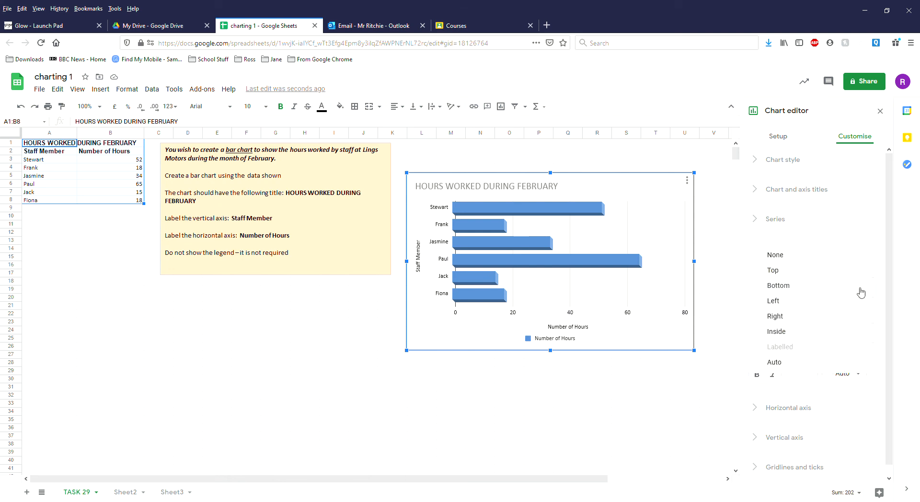
{"action": "left_click", "coordinate": [777, 260]}
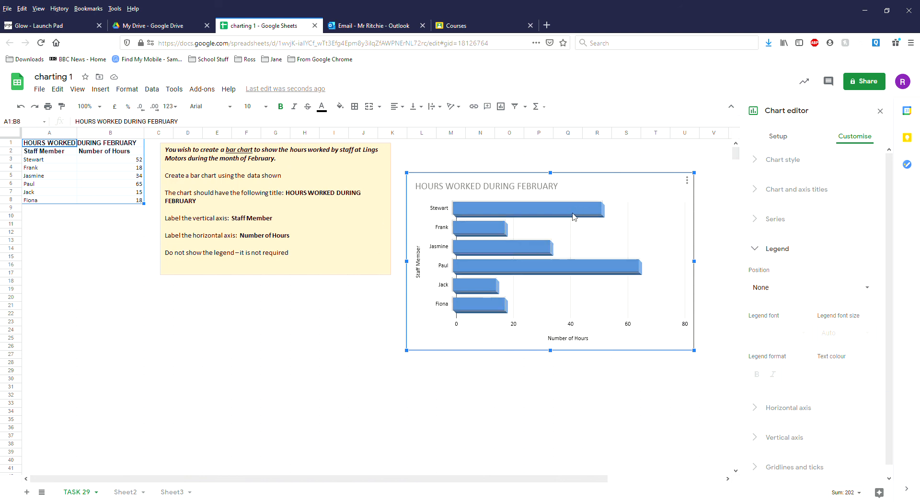
- Examine the chart's axis title, chart style, gridlines and ticks, and vertical axis customisation options
{"action": "left_click", "coordinate": [765, 190]}
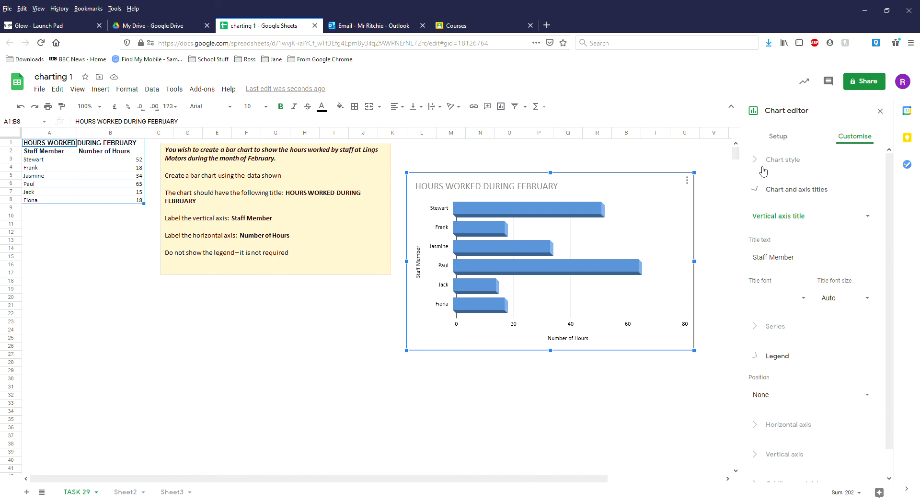
{"action": "left_click", "coordinate": [763, 168]}
{"action": "scroll", "coordinate": [777, 412], "scroll_direction": "down", "scroll_amount": 1}
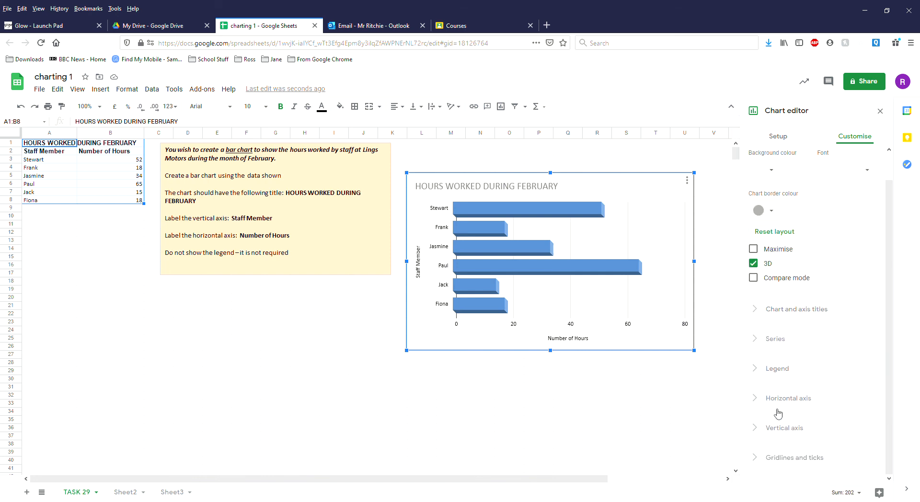
{"action": "left_click", "coordinate": [762, 457]}
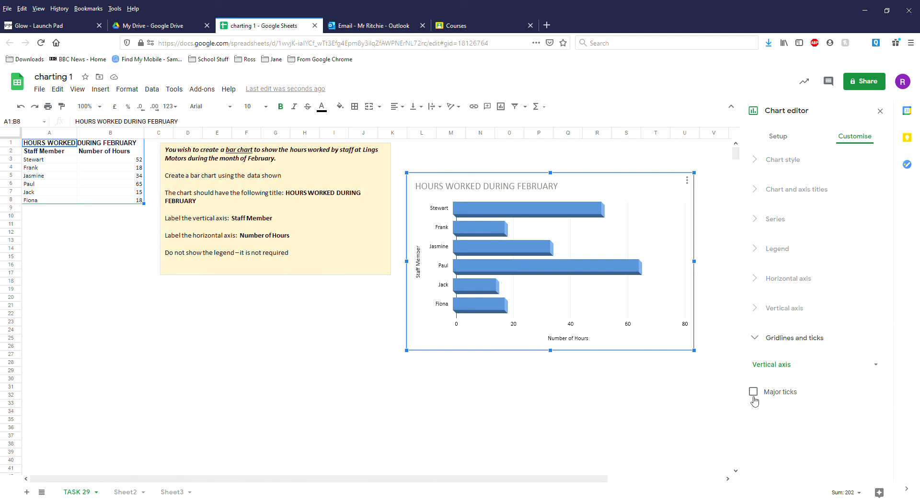
{"action": "left_click", "coordinate": [825, 367]}
{"action": "left_click", "coordinate": [802, 349]}
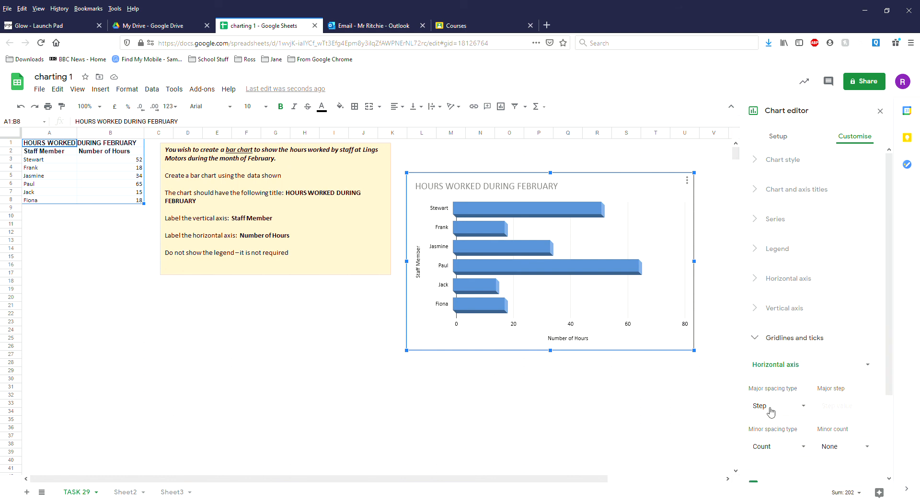
{"action": "left_click", "coordinate": [783, 311]}
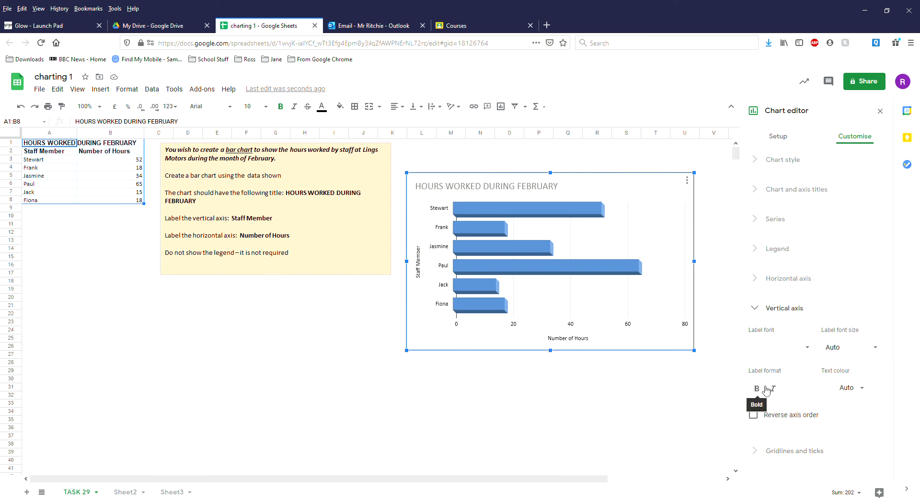